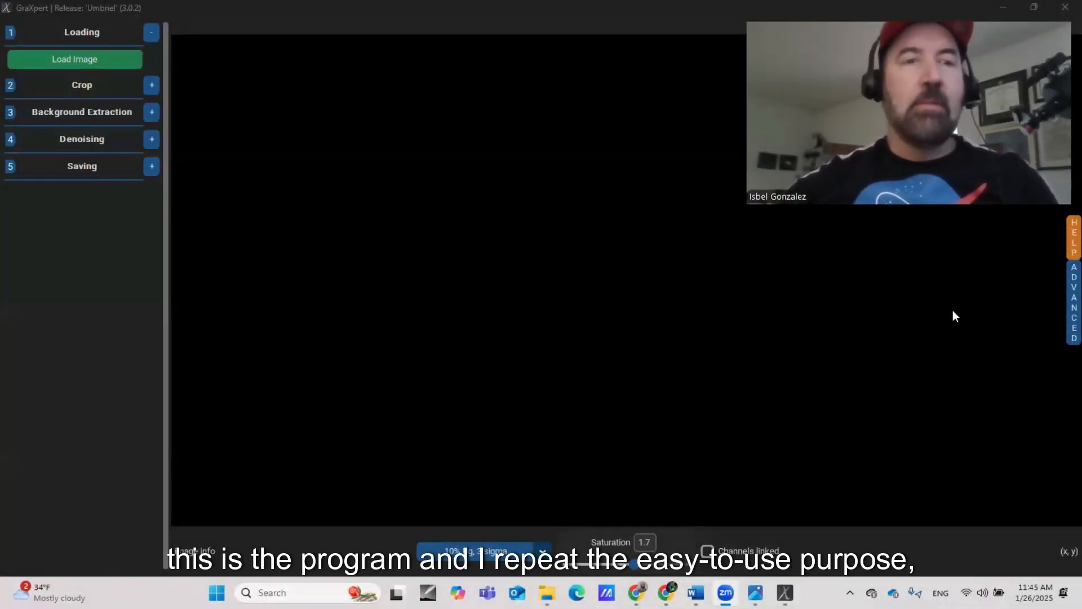
Step: Load the Ha2.tif image from the Heart and Soul Nebulas folder
left_click(62, 62)
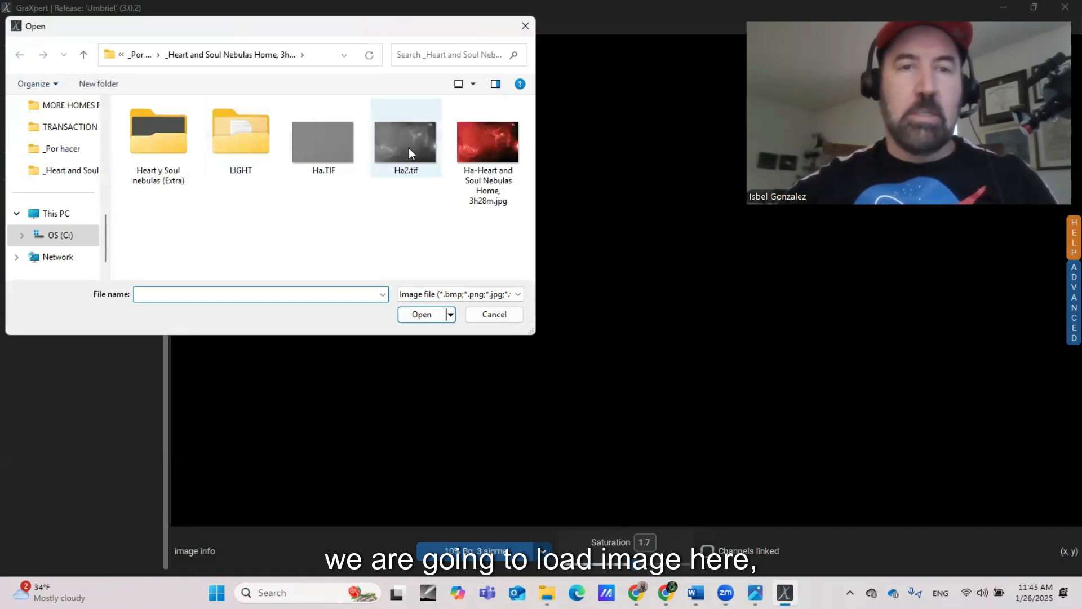
left_click(408, 148)
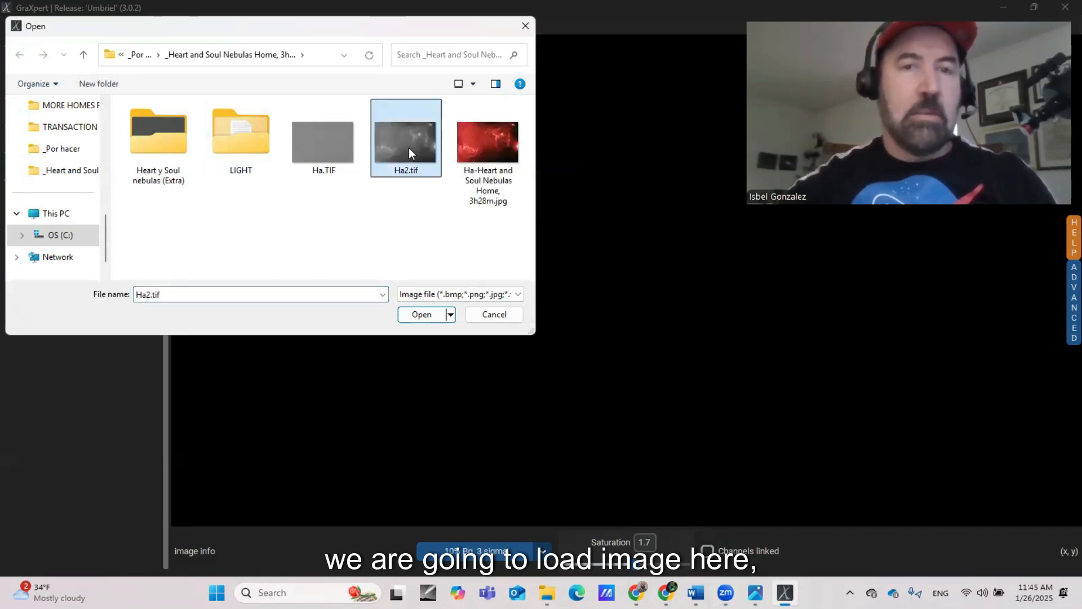
left_click(428, 312)
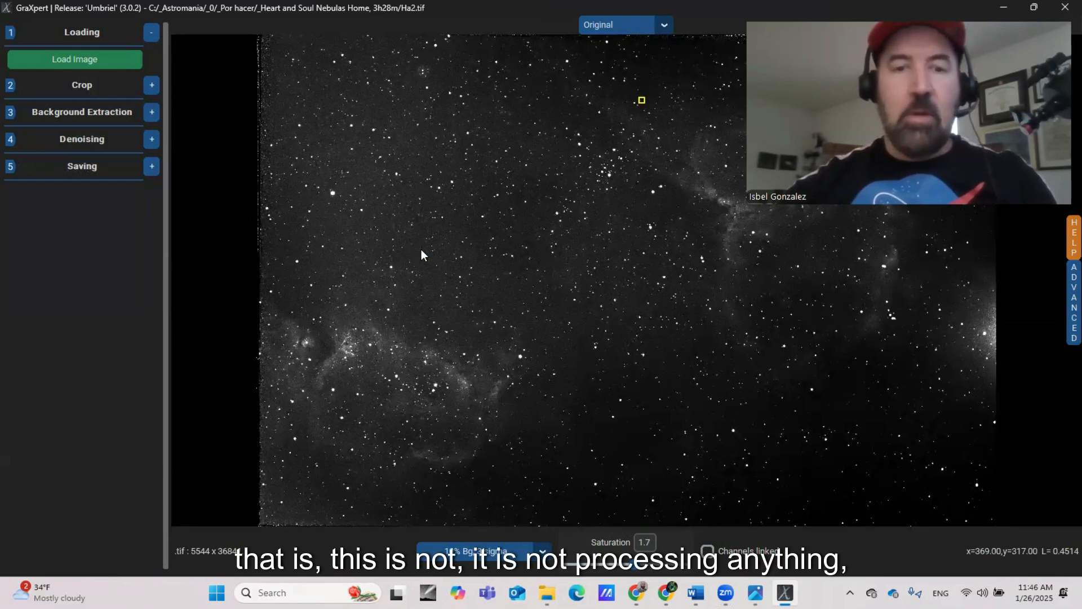
Step: Try the 15% and 10% background preview stretches, and set the stretch to 20% Bg, 3 sigma
left_click(542, 553)
left_click(485, 519)
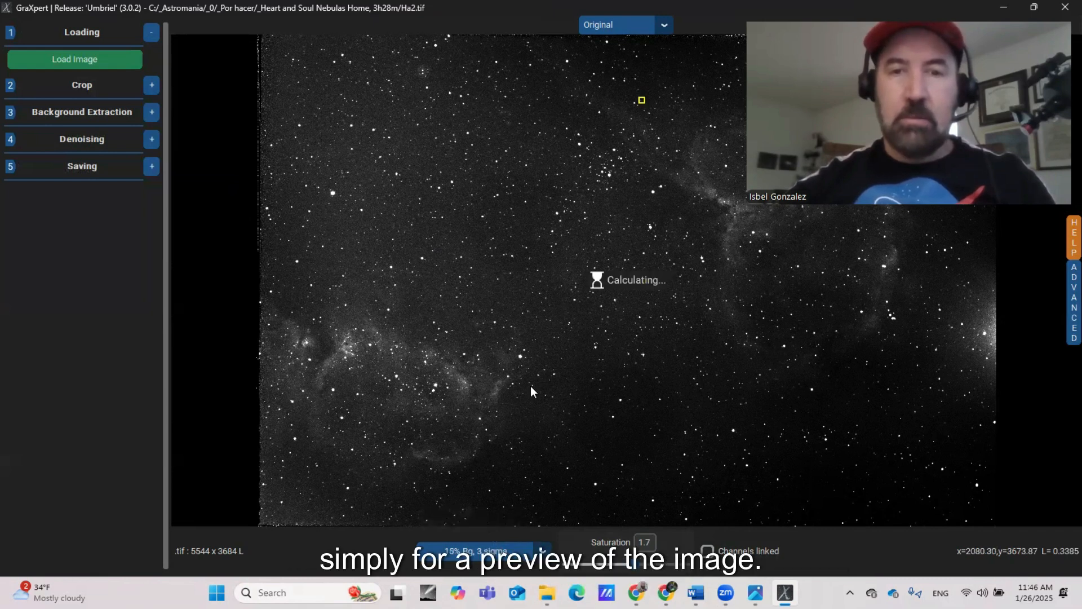
left_click(543, 552)
left_click(479, 503)
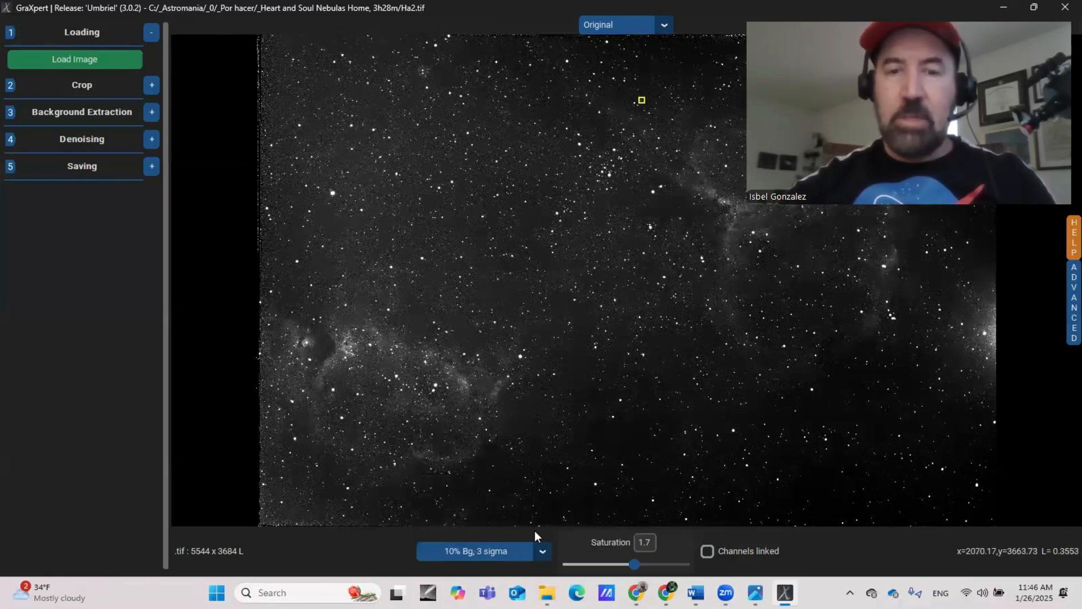
left_click(543, 553)
left_click(471, 535)
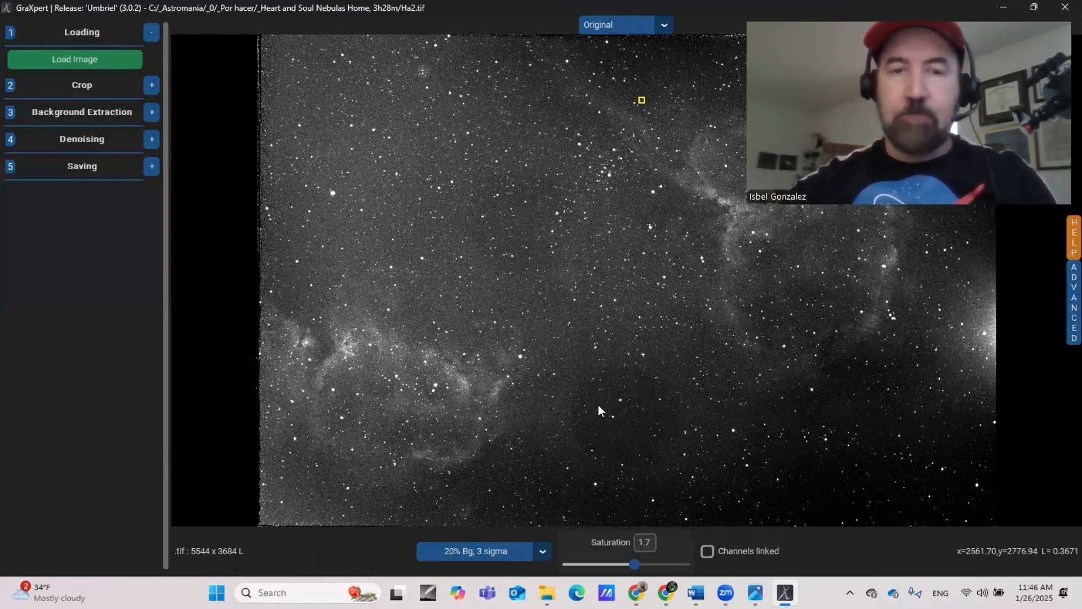
Step: Remove the background gradient using AI interpolation with smoothing 0.2, and denoise the image at strength 0.51
left_click(151, 117)
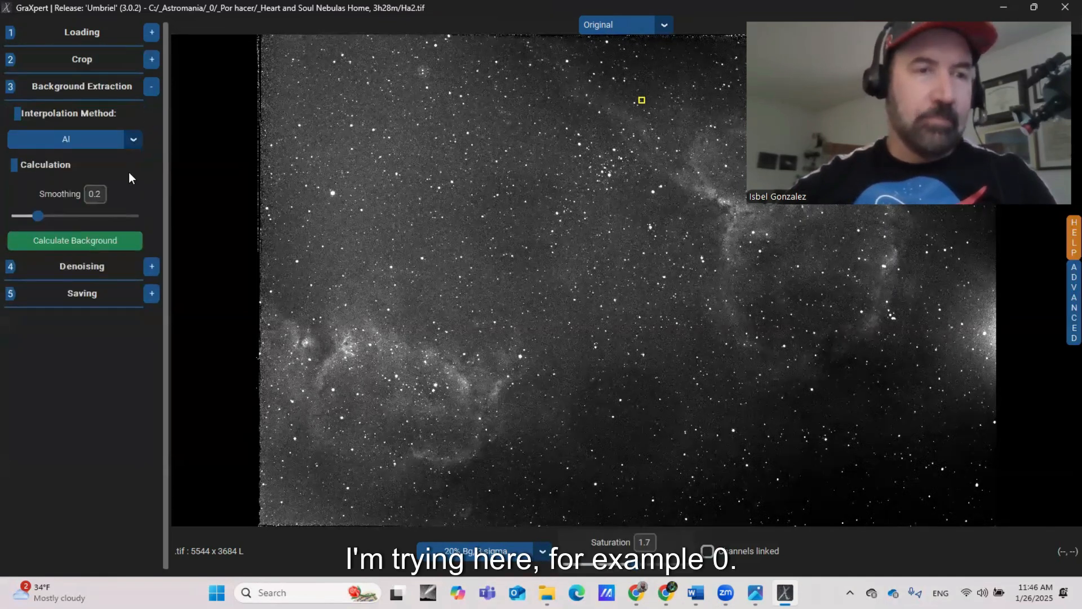
mouse_move(47, 203)
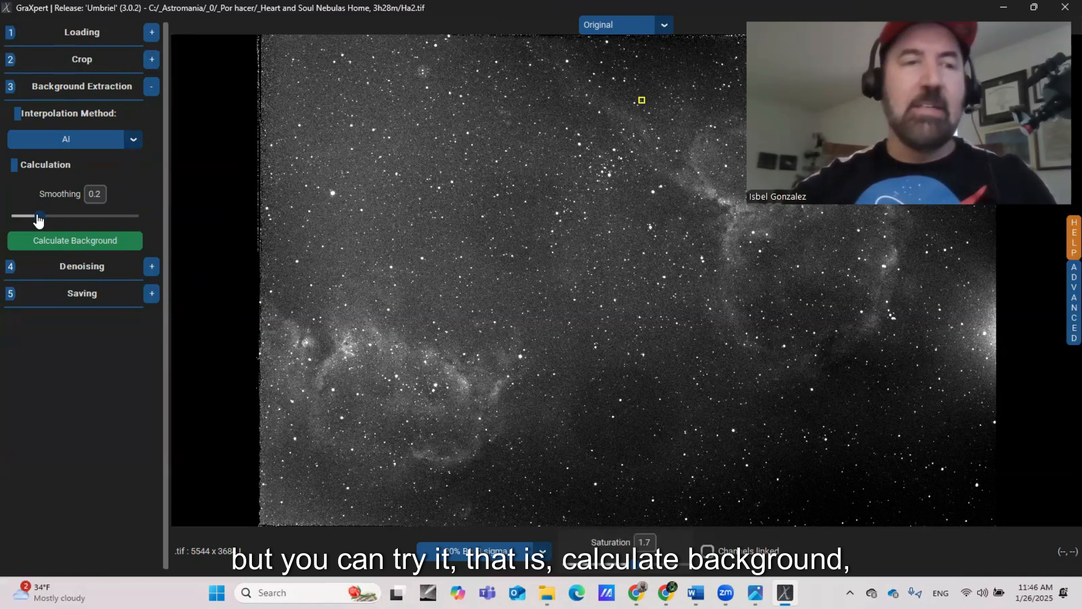
left_click(78, 241)
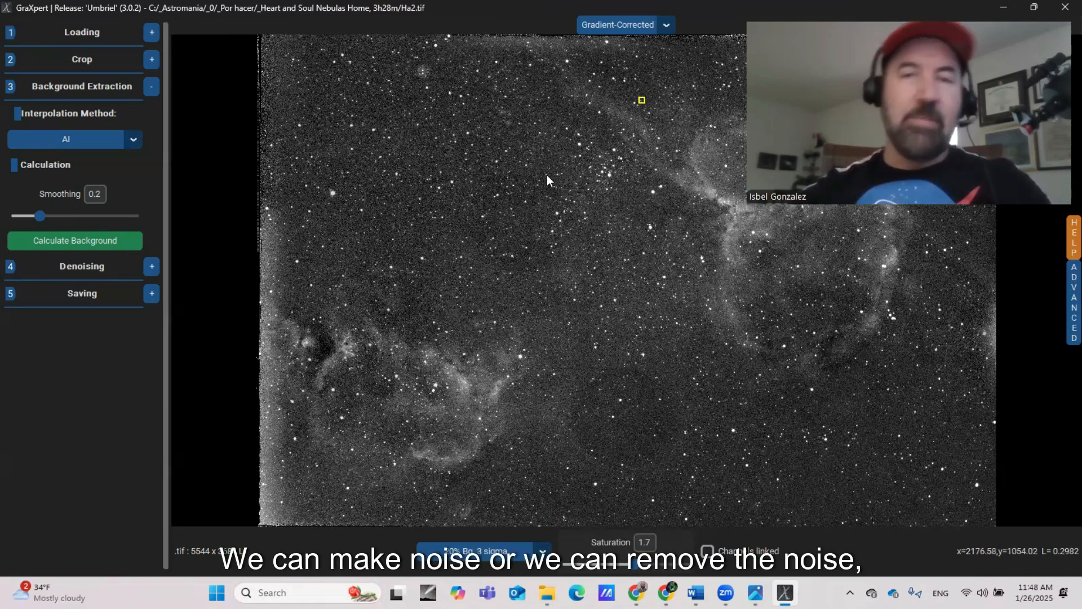
left_click(152, 268)
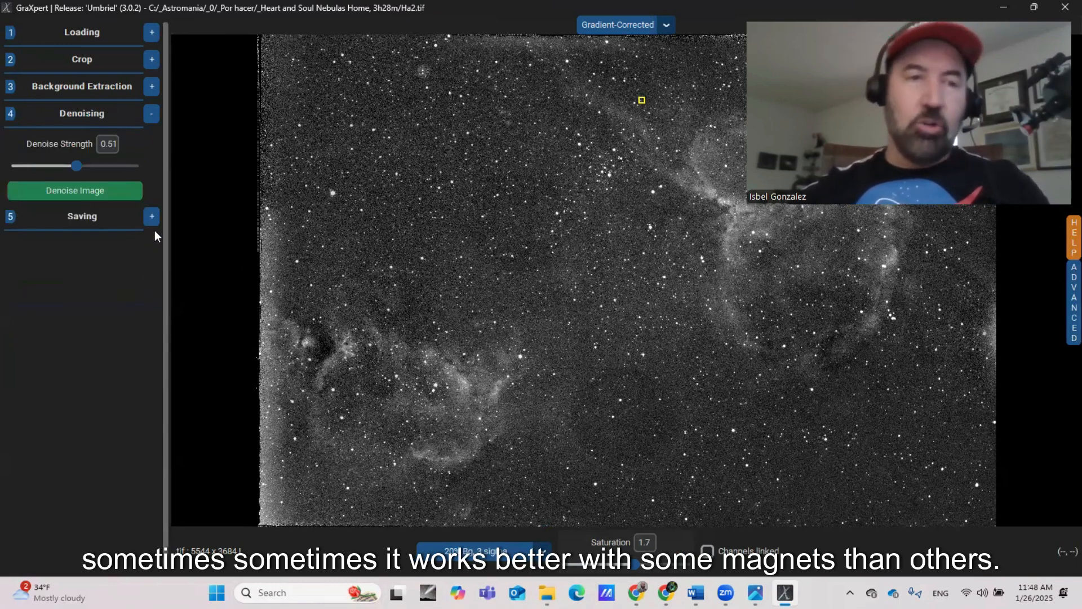
left_click(85, 194)
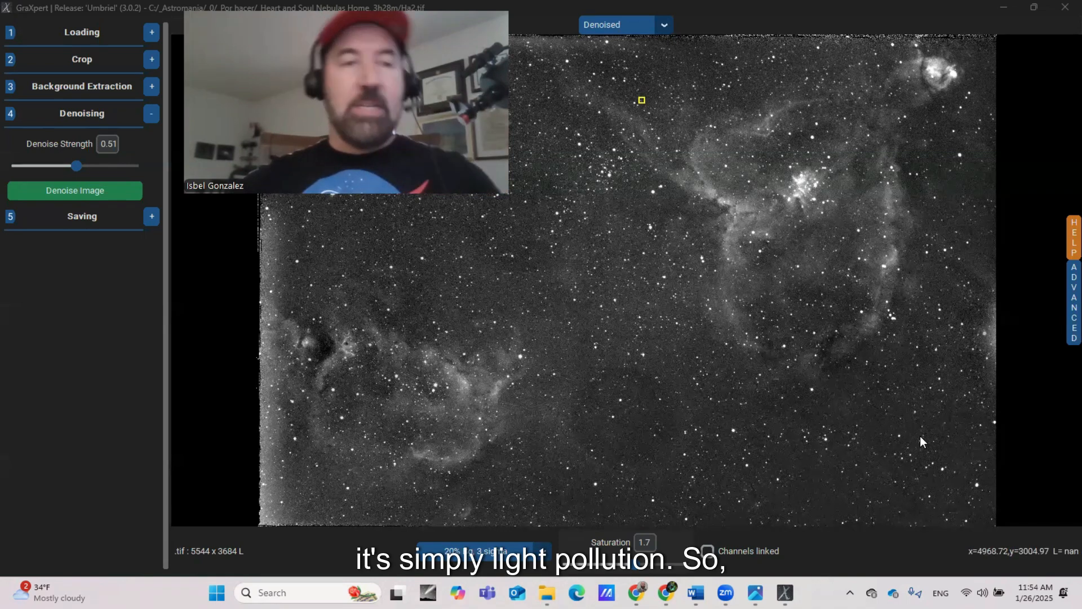
Step: Save the stretched and processed image in 16 bit Tiff format as Ha2_stretched_GraXpert.tiff
left_click(152, 217)
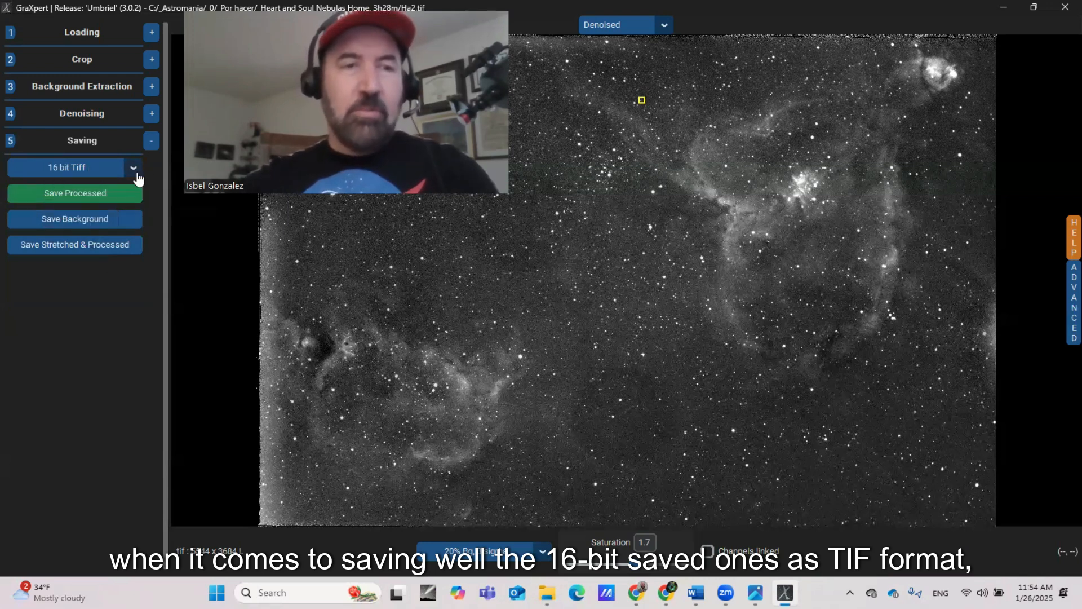
left_click(135, 167)
left_click(138, 168)
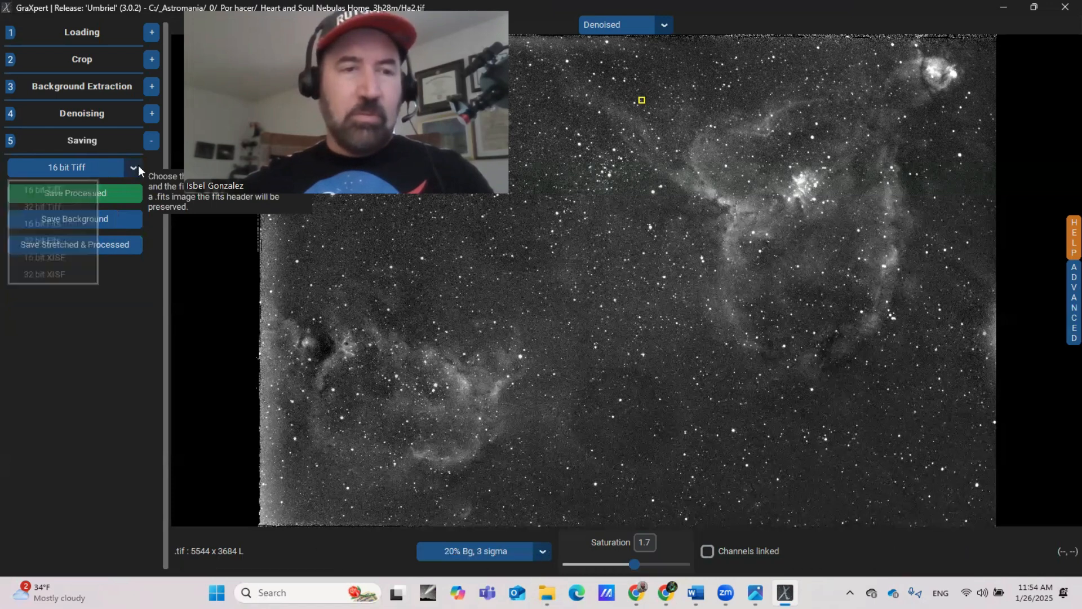
left_click(138, 169)
left_click(123, 299)
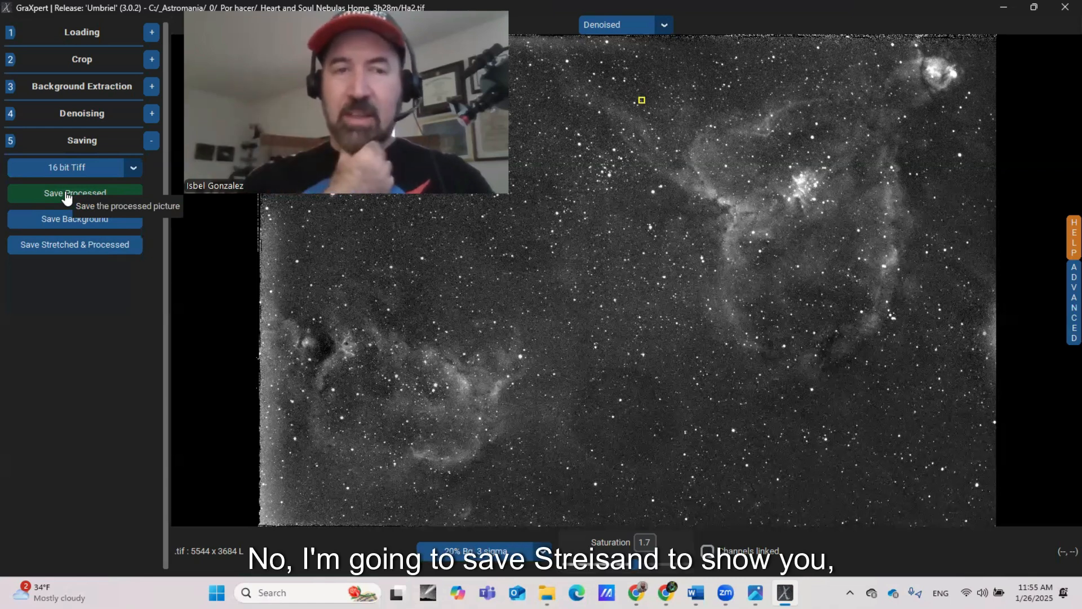
left_click(71, 246)
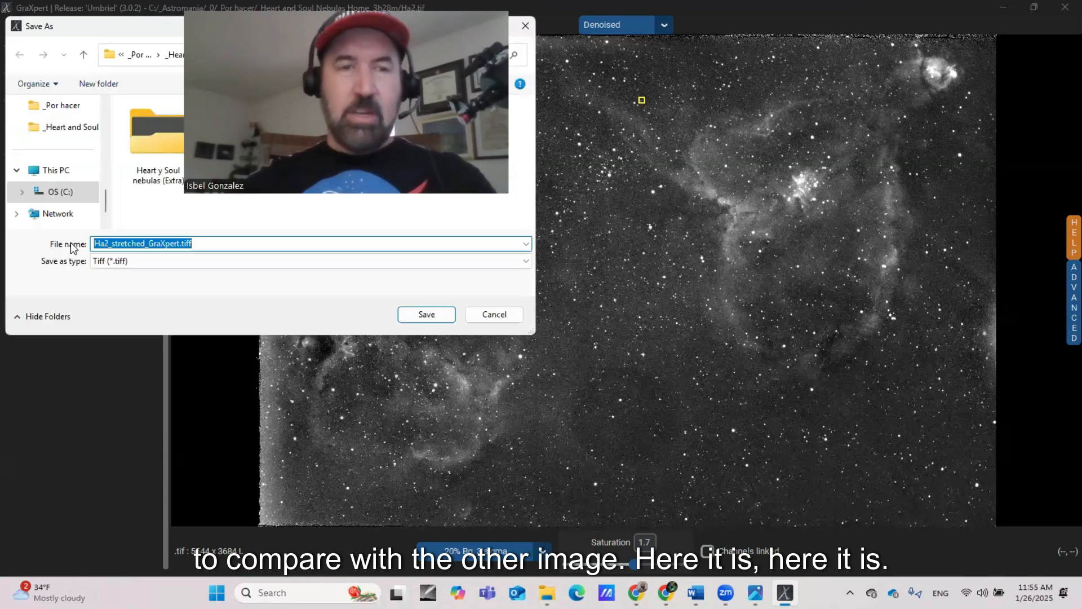
left_click(426, 314)
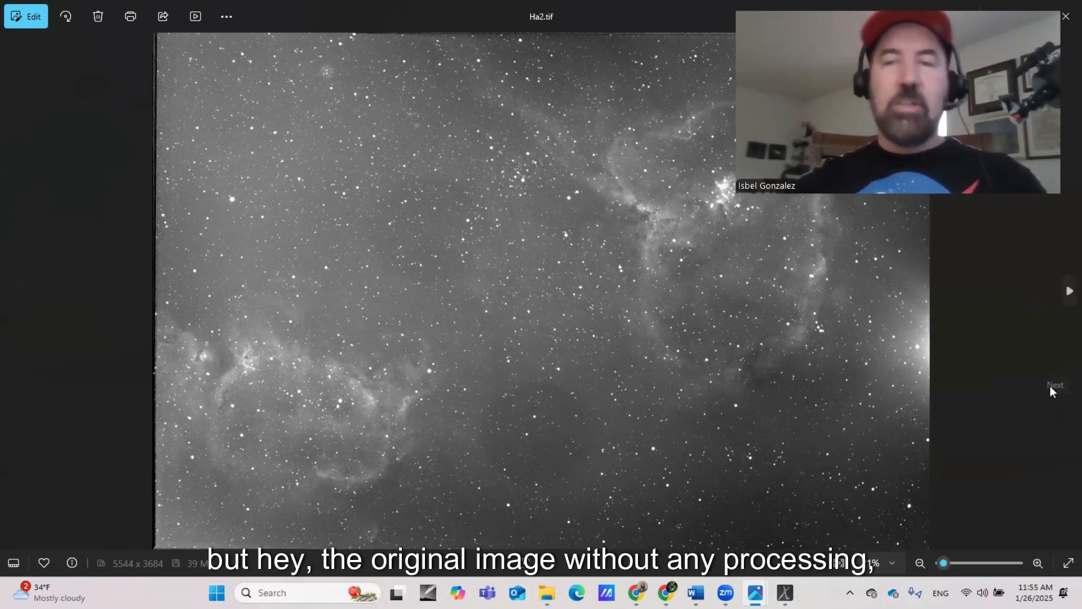
Step: In the photo viewer, alternate between the original Ha2.tif and the processed image, examining the dark nebula detail up close
left_click(1062, 291)
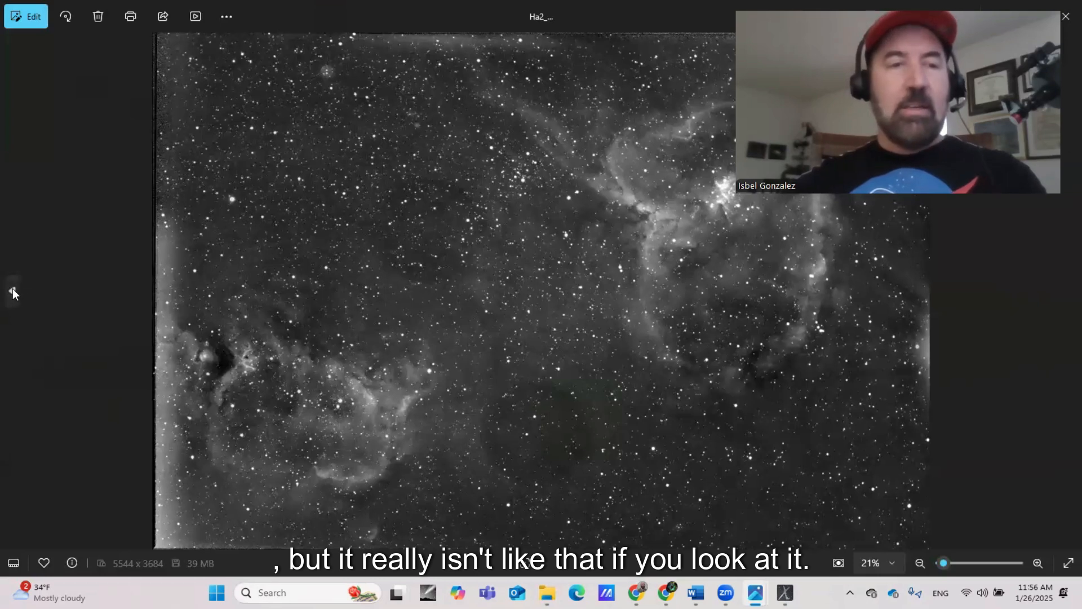
left_click(13, 291)
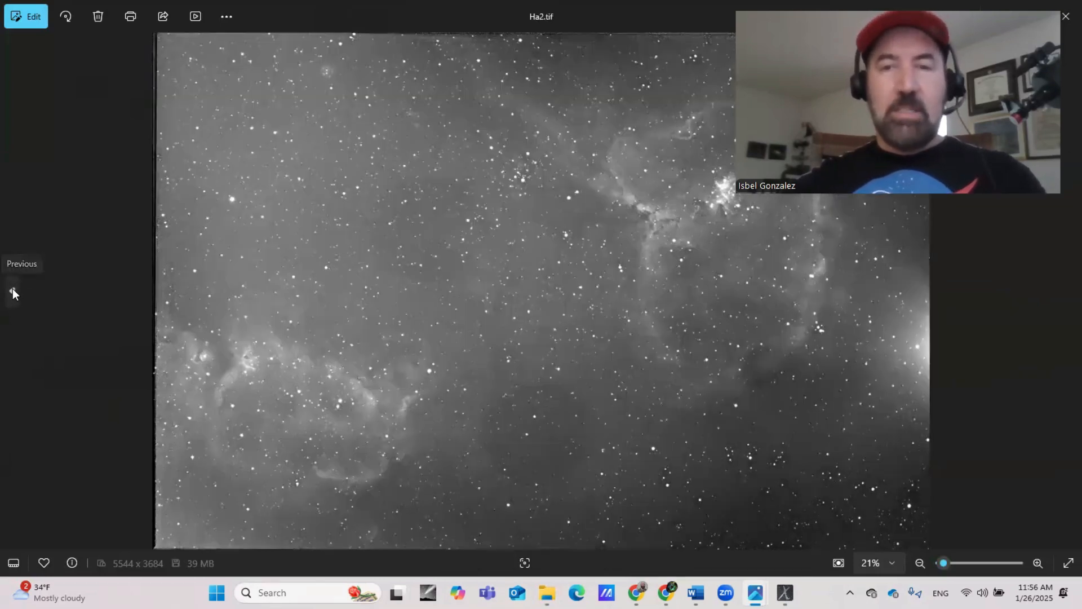
scroll(278, 401, "up", 1)
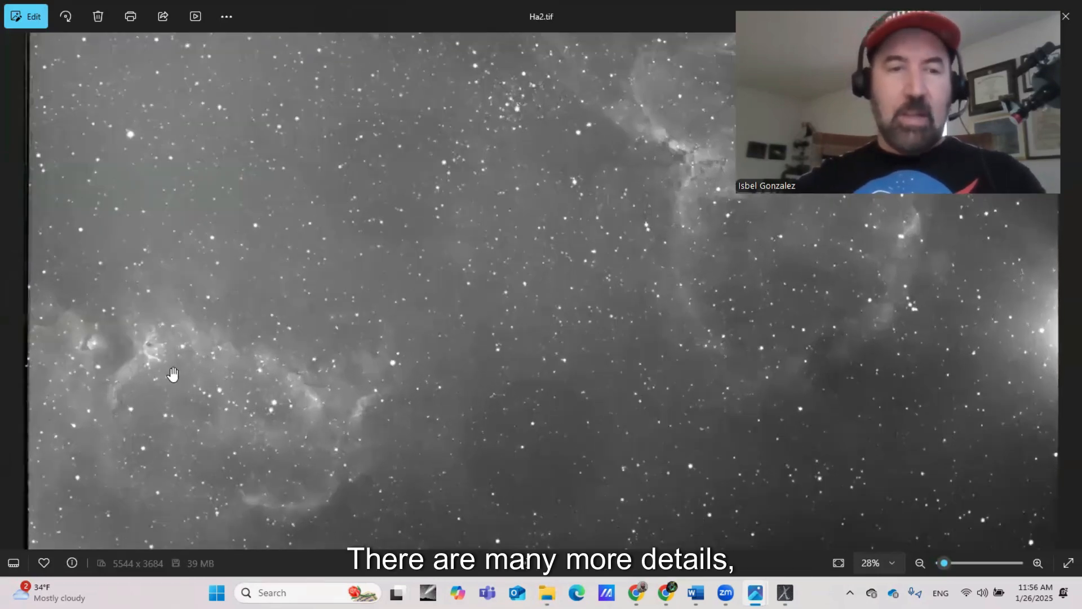
scroll(169, 373, "up", 3)
scroll(158, 372, "up", 1)
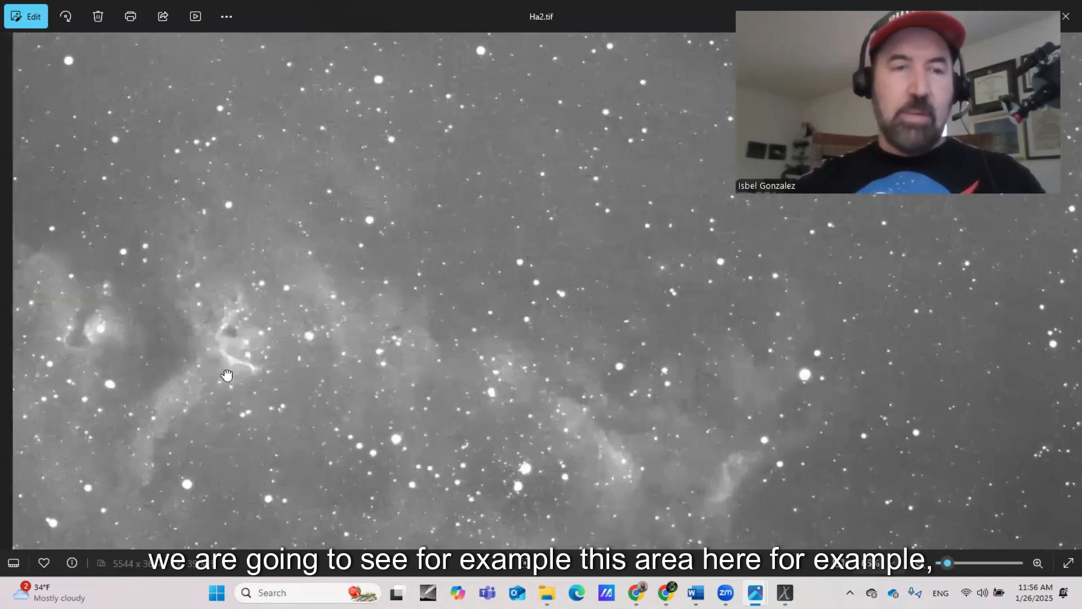
scroll(203, 354, "up", 2)
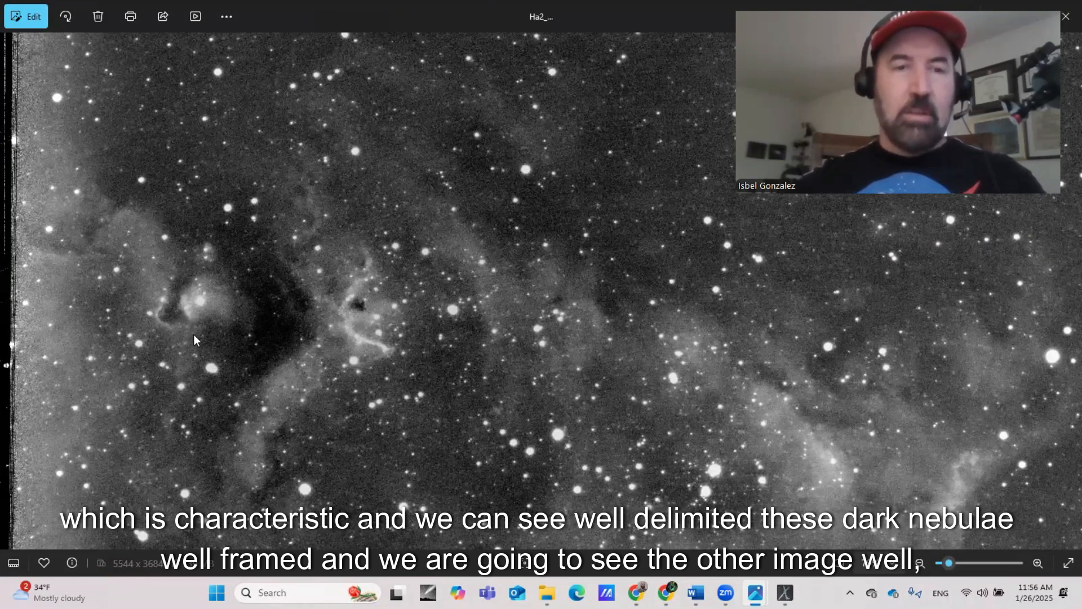
scroll(194, 366, "up", 5)
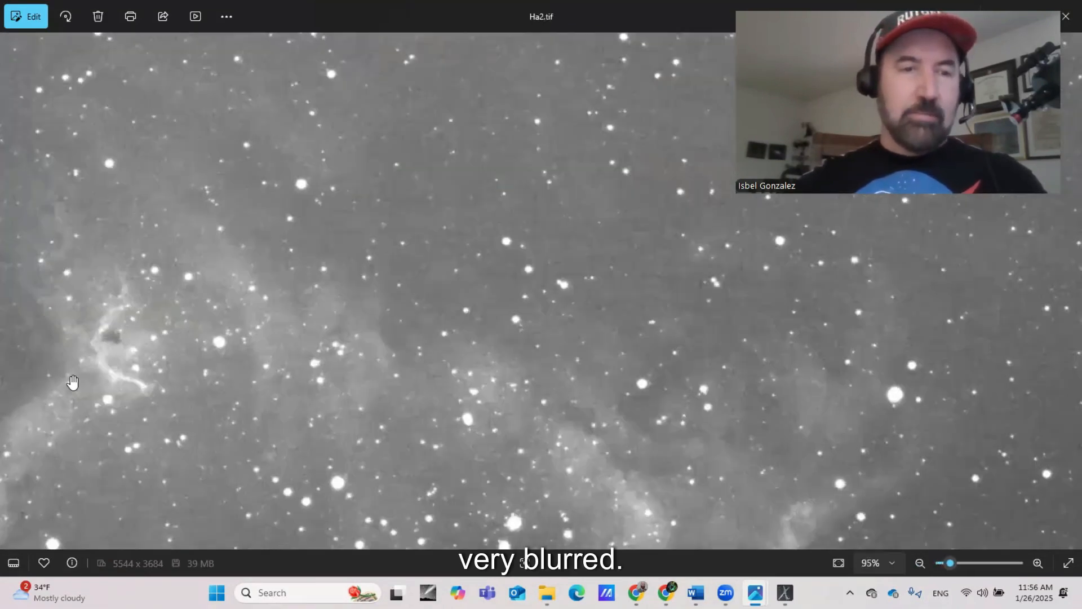
scroll(72, 382, "up", 2)
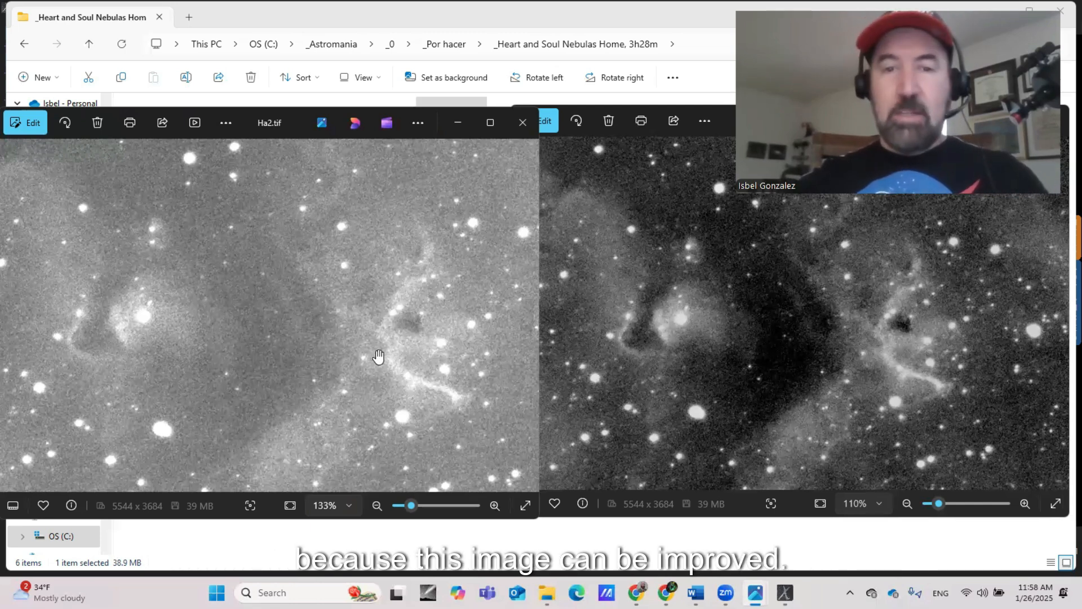
Step: Compare the original and processed images side by side at full-frame view, examining the overall background gradient
scroll(401, 334, "down", 8)
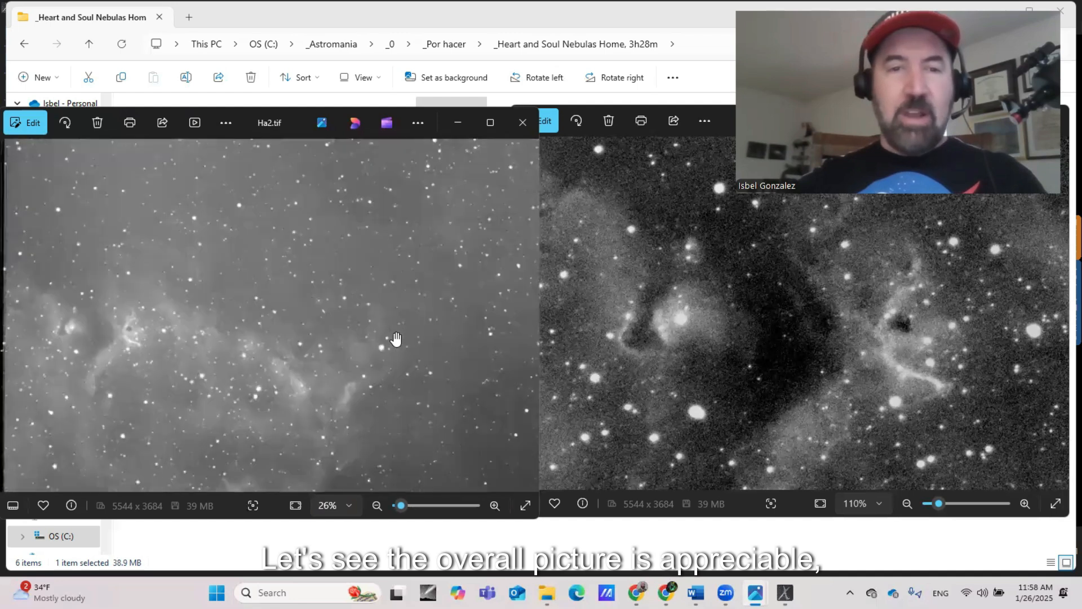
scroll(392, 333, "down", 1)
scroll(764, 353, "down", 5)
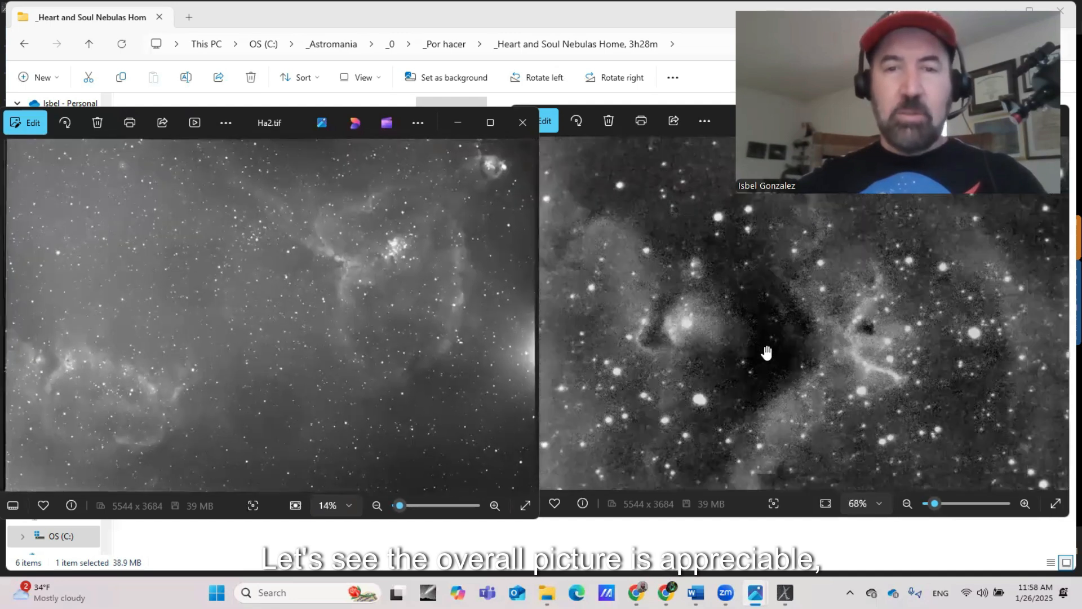
scroll(758, 357, "down", 3)
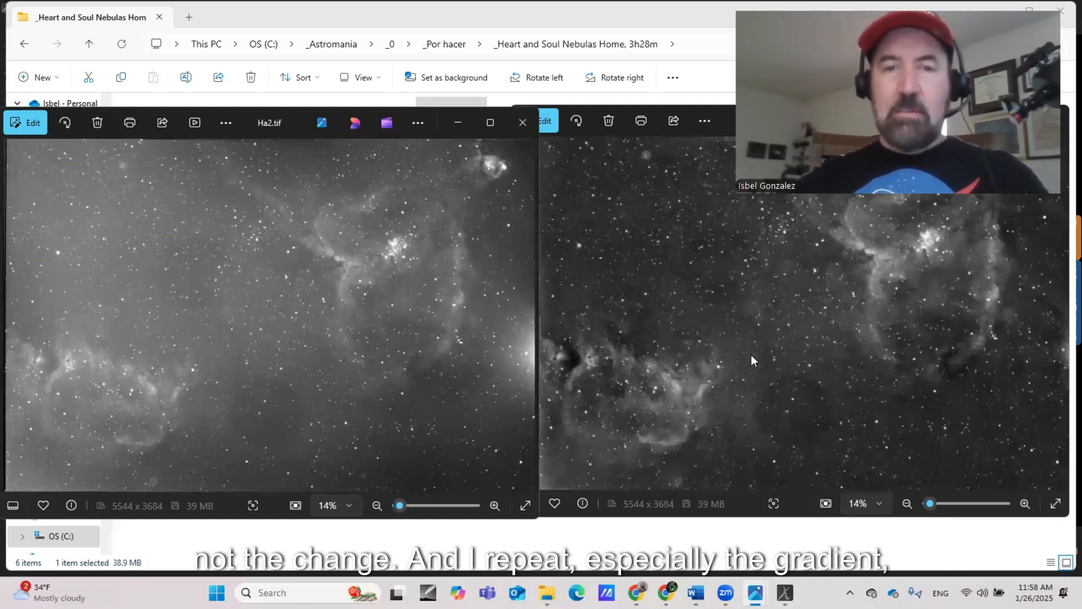